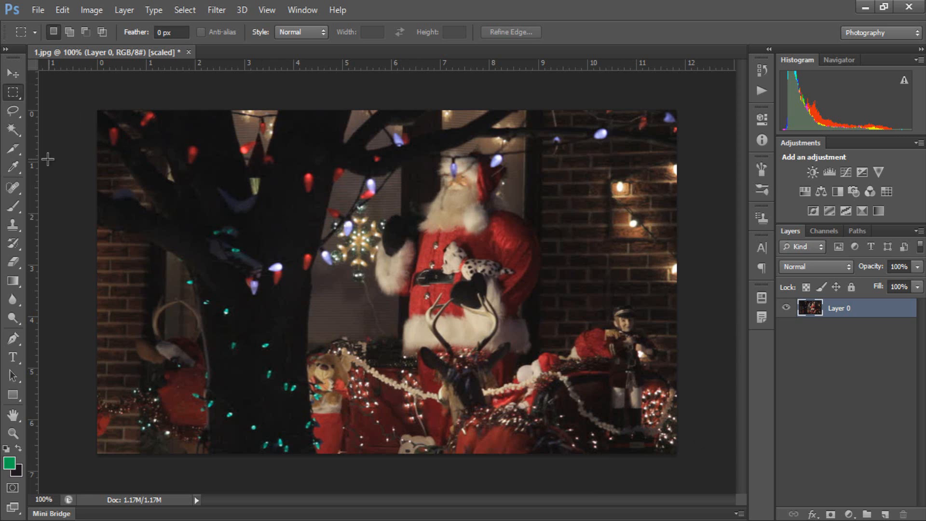
# Roughly select the Santa figure with the Quick Selection tool, using a 15 px brush and including his raised arm and glove.
pyautogui.moveTo(13, 130)
pyautogui.mouseDown()
pyautogui.moveTo(52, 145)
pyautogui.moveTo(73, 126)
pyautogui.mouseUp()
pyautogui.press('[')
pyautogui.press('[')
pyautogui.press('[')
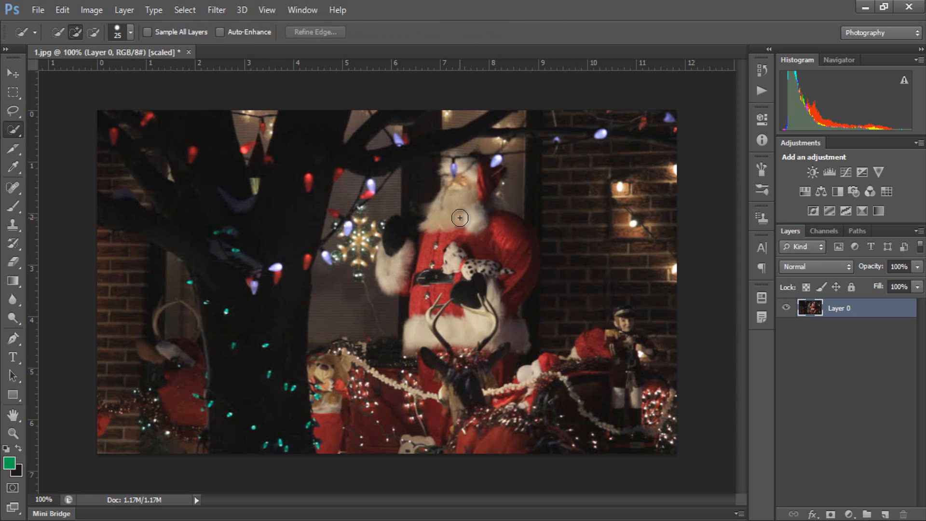
pyautogui.moveTo(458, 217)
pyautogui.mouseDown()
pyautogui.moveTo(468, 208)
pyautogui.moveTo(447, 178)
pyautogui.moveTo(457, 166)
pyautogui.moveTo(485, 256)
pyautogui.moveTo(492, 220)
pyautogui.moveTo(526, 247)
pyautogui.moveTo(530, 267)
pyautogui.moveTo(502, 306)
pyautogui.moveTo(516, 333)
pyautogui.mouseUp()
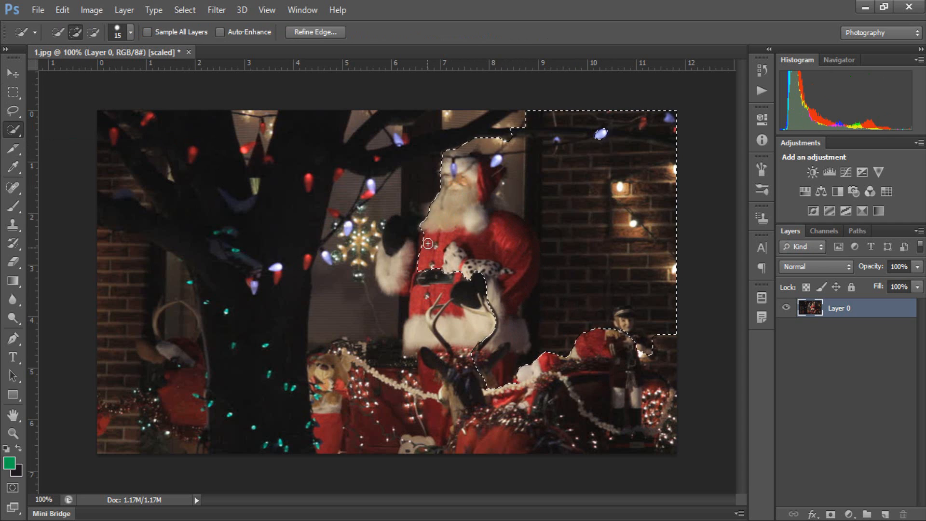
pyautogui.moveTo(421, 272)
pyautogui.mouseDown()
pyautogui.moveTo(412, 289)
pyautogui.moveTo(400, 279)
pyautogui.moveTo(392, 246)
pyautogui.mouseUp()
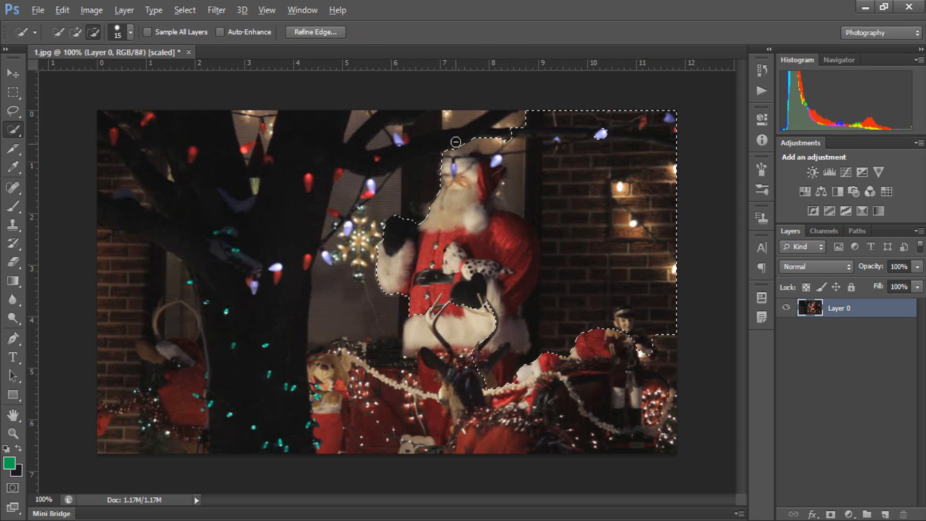
# Refine the selection to Santa's outline by subtracting the window and brick wall around him and adding the lower part of his coat.
pyautogui.moveTo(455, 143); pyautogui.dragTo(475, 139)
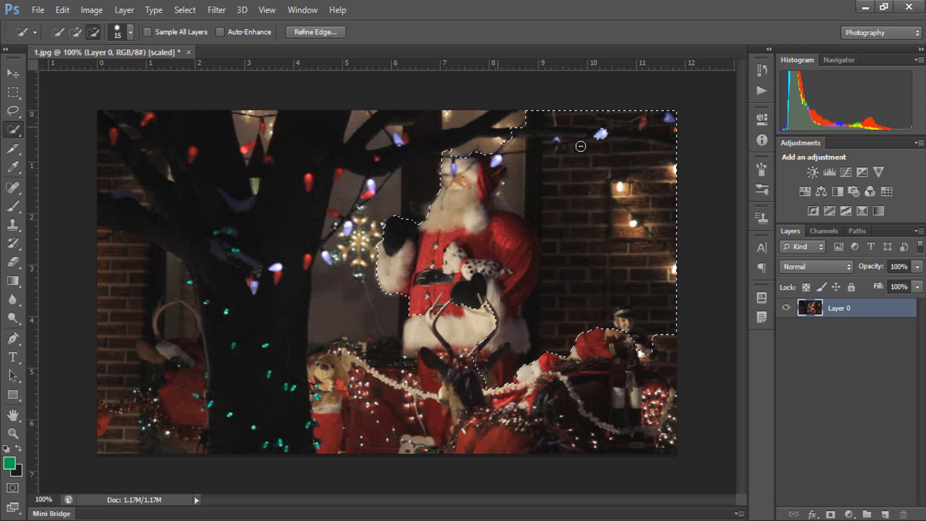
pyautogui.moveTo(581, 145)
pyautogui.mouseDown()
pyautogui.moveTo(615, 155)
pyautogui.moveTo(647, 223)
pyautogui.moveTo(660, 315)
pyautogui.moveTo(647, 332)
pyautogui.moveTo(598, 309)
pyautogui.moveTo(502, 382)
pyautogui.mouseUp()
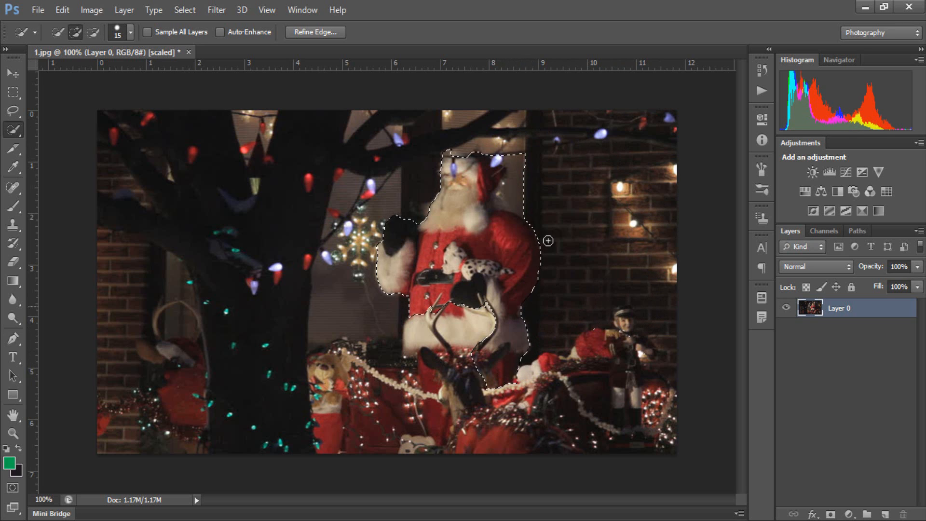
pyautogui.click(517, 166)
pyautogui.moveTo(506, 190)
pyautogui.mouseDown()
pyautogui.moveTo(511, 198)
pyautogui.moveTo(478, 182)
pyautogui.mouseUp()
pyautogui.press('alt')
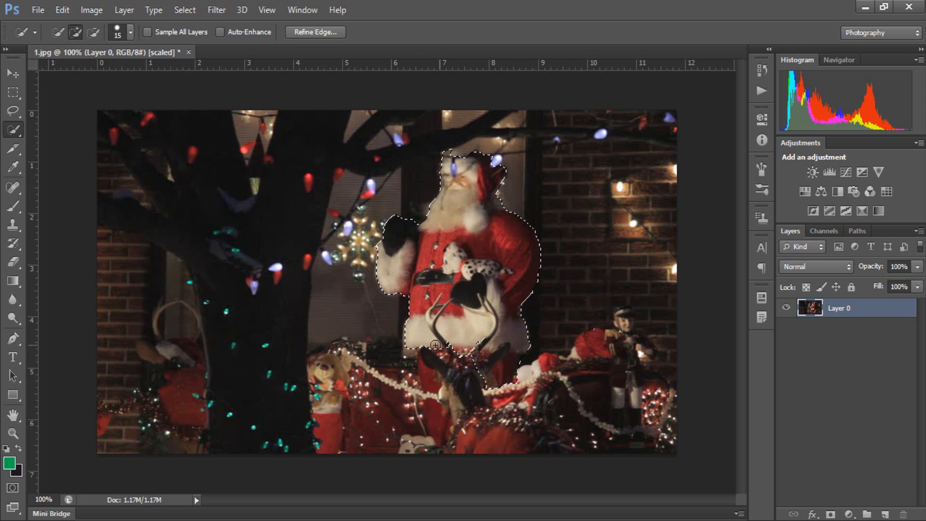
pyautogui.moveTo(410, 346); pyautogui.dragTo(436, 333)
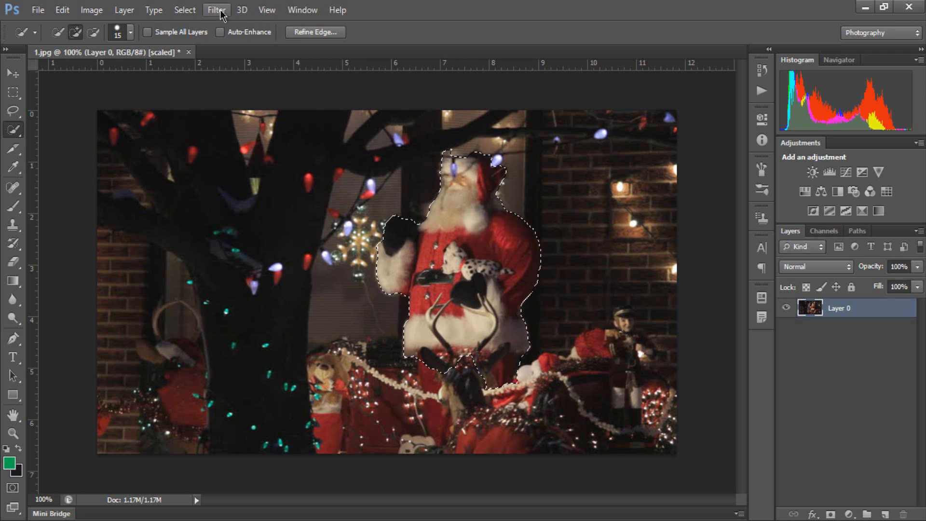
# Invert the selection so that it covers everything except the Santa figure.
pyautogui.click(184, 10)
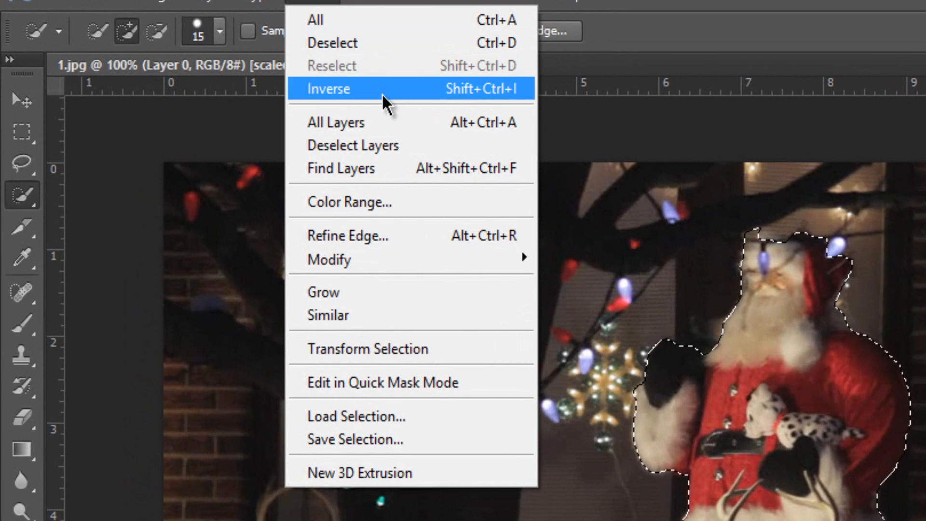
pyautogui.click(378, 92)
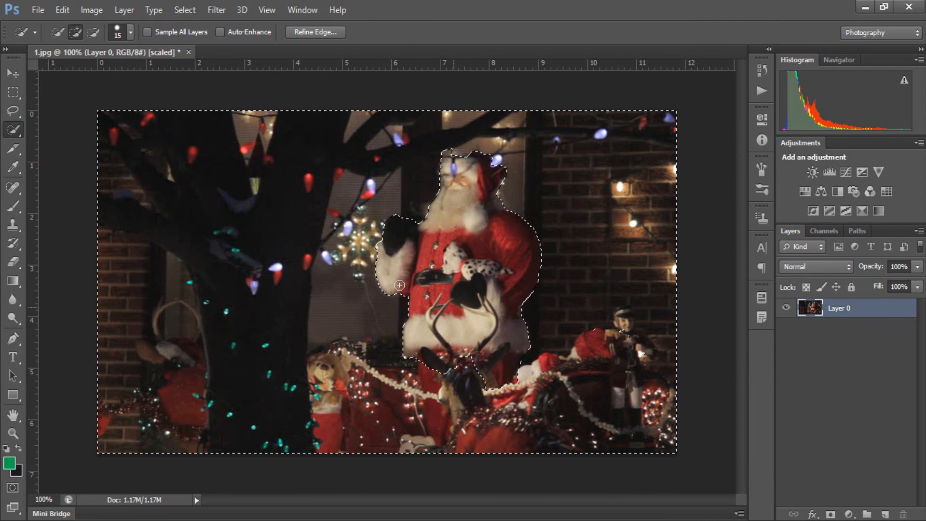
pyautogui.click(221, 9)
pyautogui.moveTo(284, 153)
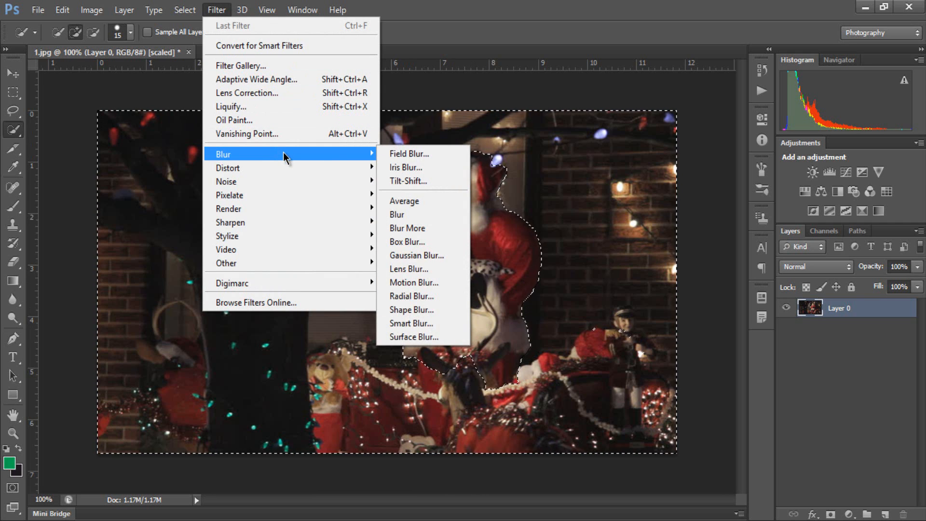
pyautogui.click(410, 154)
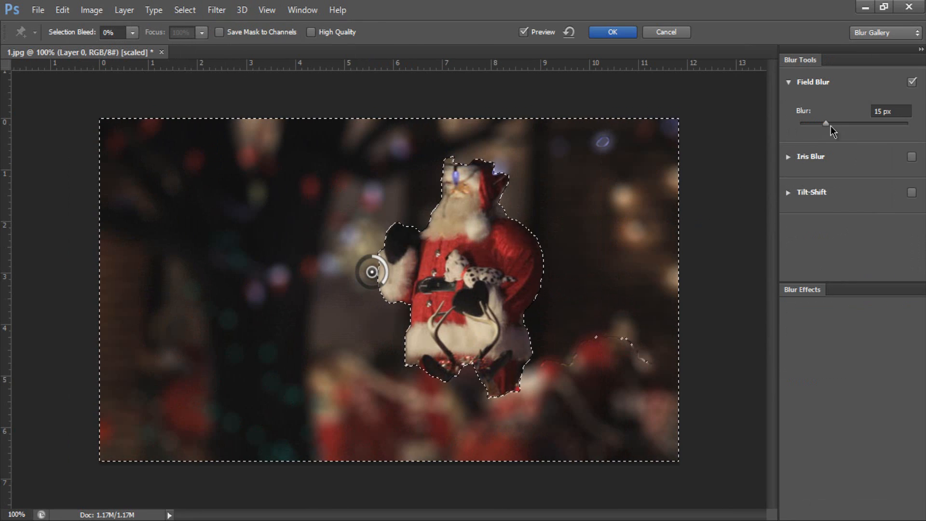
pyautogui.moveTo(824, 123)
pyautogui.mouseDown()
pyautogui.moveTo(804, 127)
pyautogui.moveTo(840, 143)
pyautogui.moveTo(879, 141)
pyautogui.moveTo(804, 146)
pyautogui.moveTo(841, 132)
pyautogui.mouseUp()
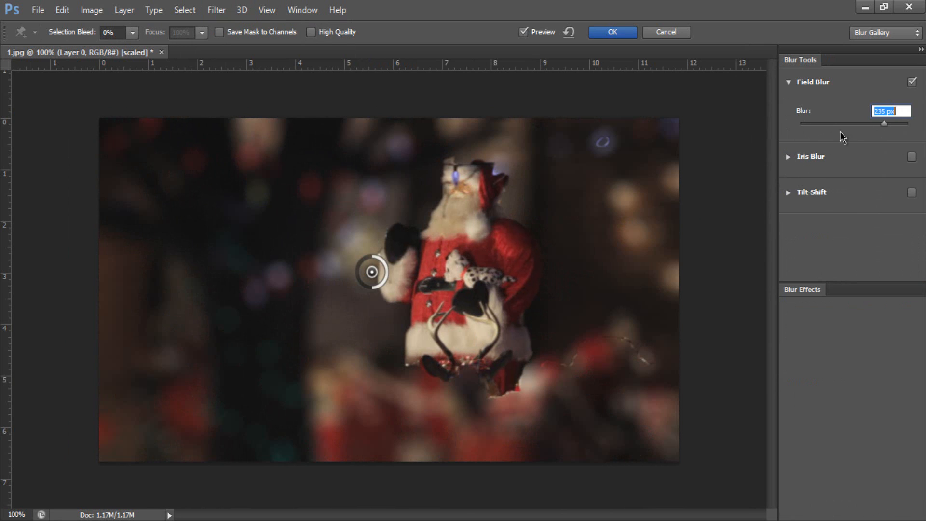
pyautogui.click(804, 125)
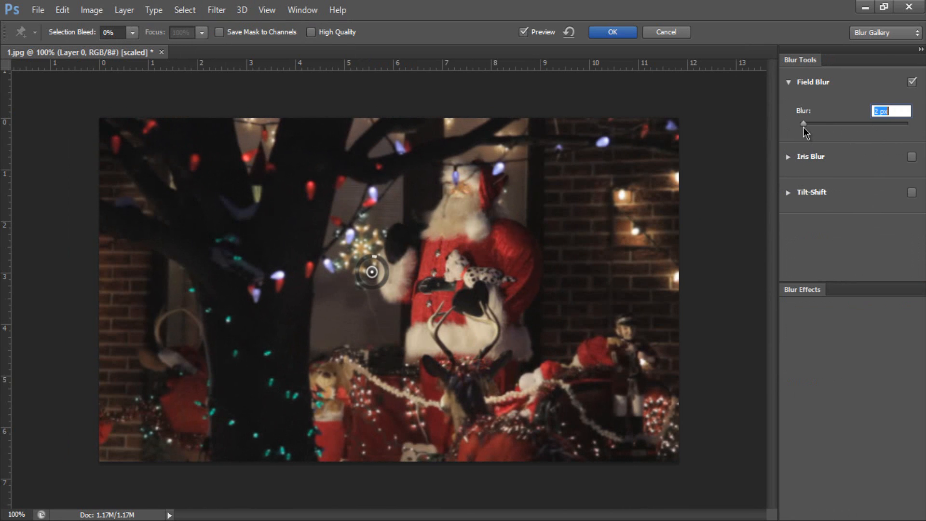
pyautogui.moveTo(803, 127); pyautogui.dragTo(806, 128)
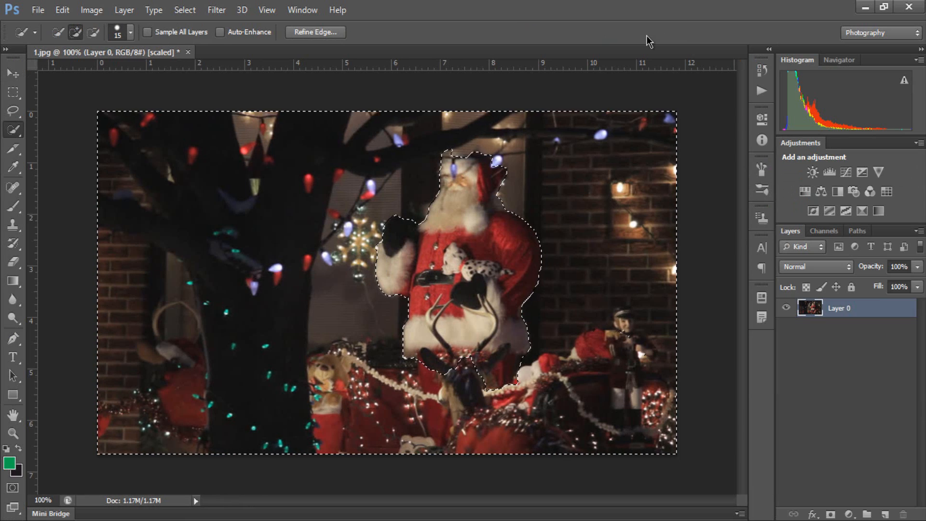
pyautogui.click(652, 33)
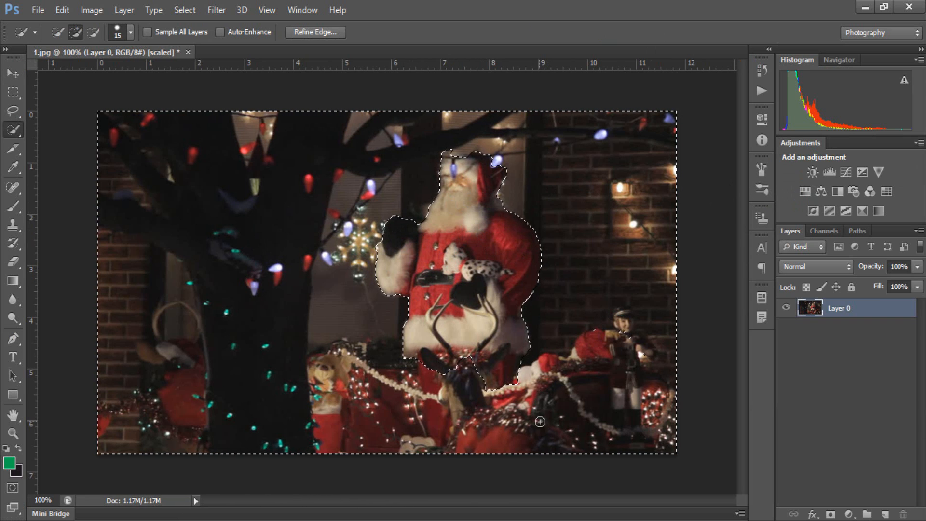
# Start a Field Blur on the selected background with a blur of 3 px and Light Bokeh at 86%.
pyautogui.click(223, 12)
pyautogui.moveTo(308, 151)
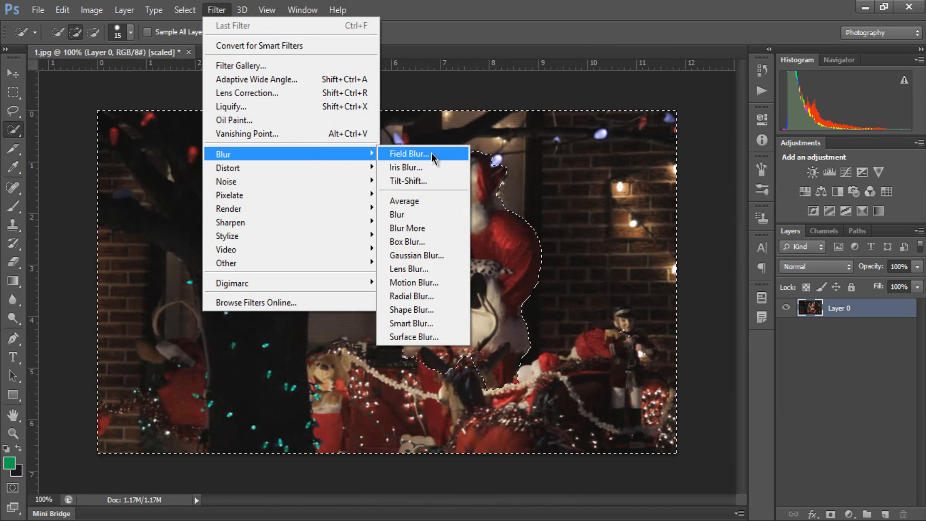
pyautogui.click(427, 155)
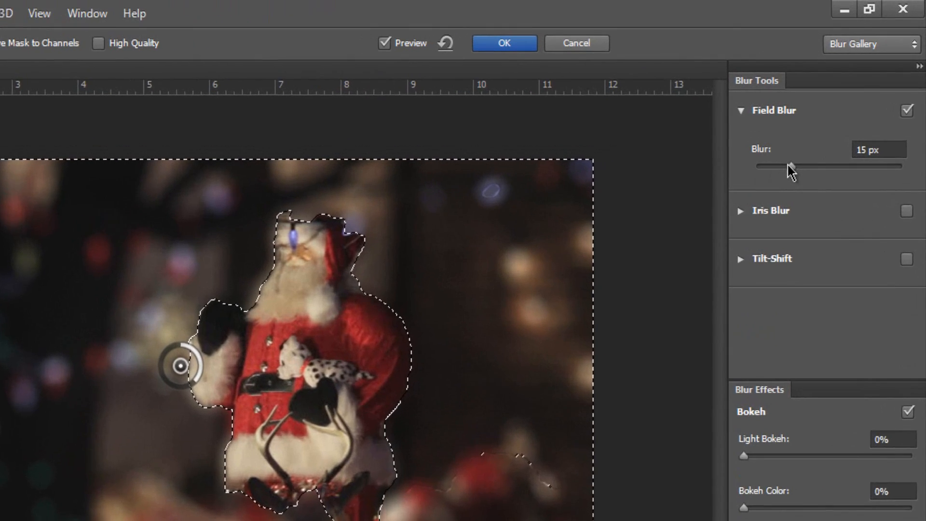
pyautogui.moveTo(789, 165); pyautogui.dragTo(766, 168)
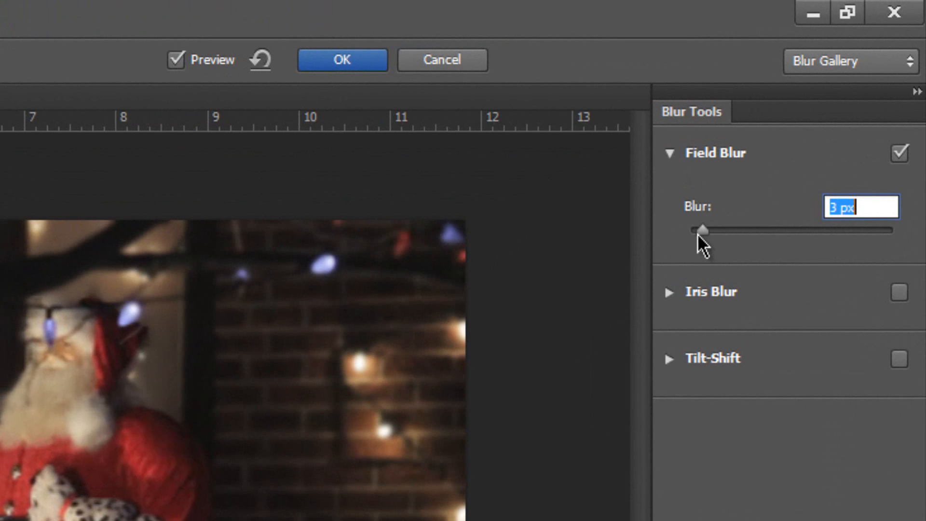
pyautogui.moveTo(698, 235); pyautogui.dragTo(701, 237)
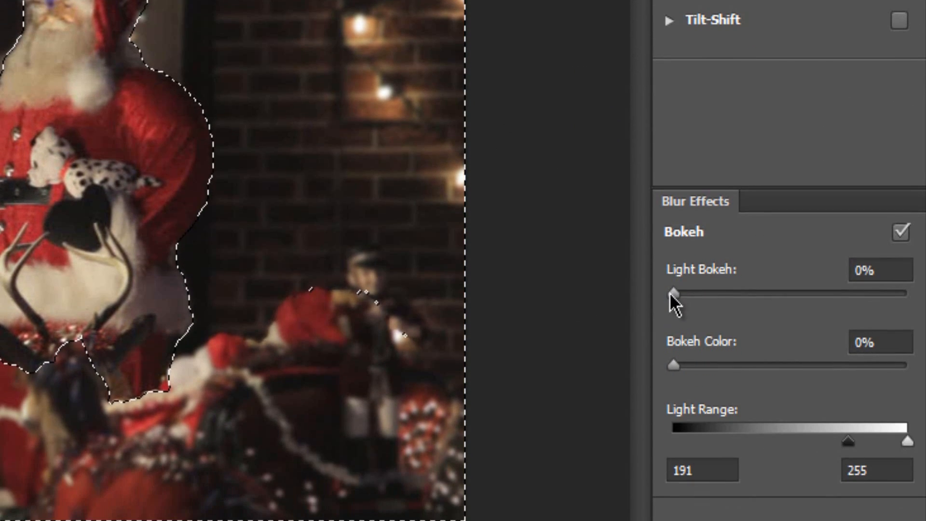
pyautogui.moveTo(673, 294); pyautogui.dragTo(876, 244)
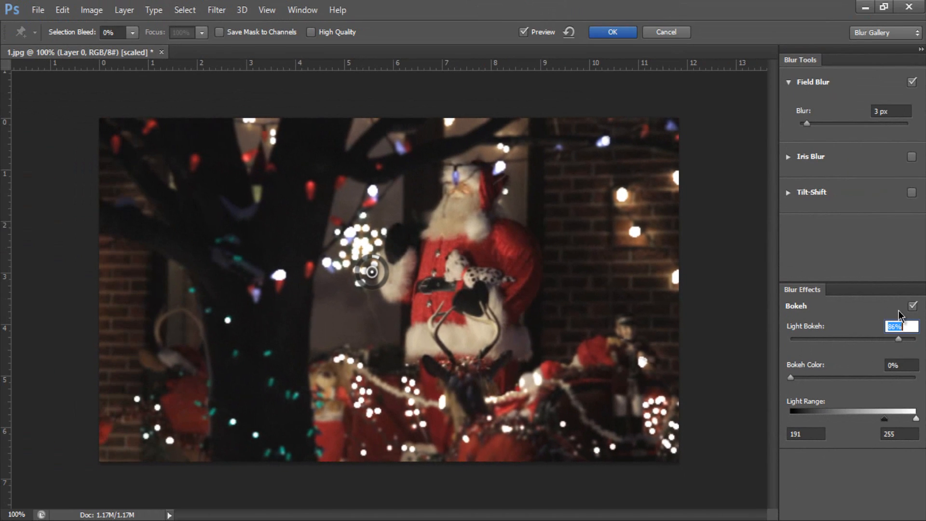
pyautogui.moveTo(901, 312); pyautogui.dragTo(900, 339)
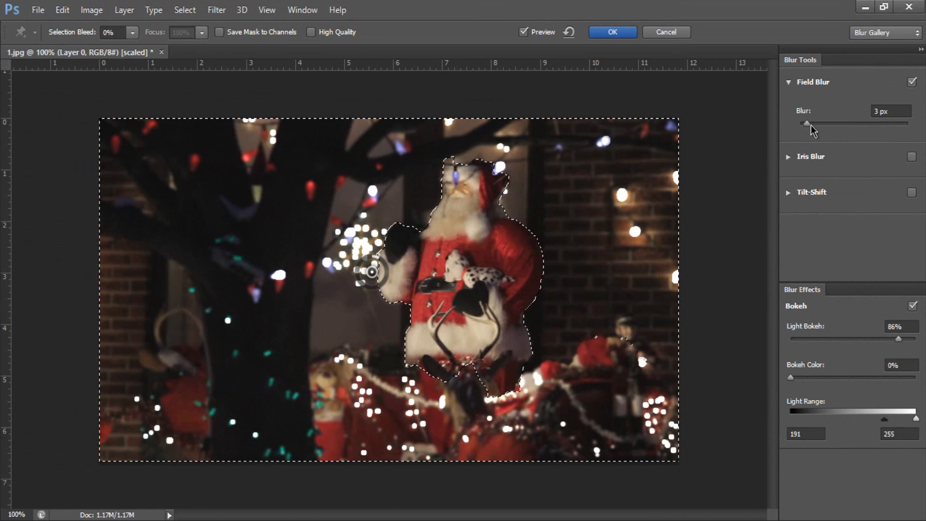
# Set the Field Blur amount to 4 px, apply the filter and deselect the background.
pyautogui.moveTo(807, 124); pyautogui.dragTo(813, 125)
pyautogui.moveTo(813, 124); pyautogui.dragTo(809, 126)
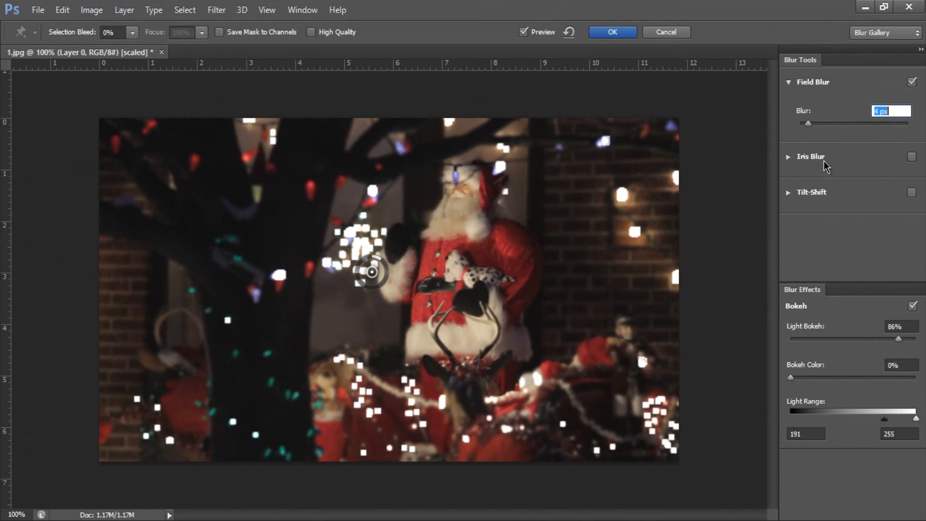
pyautogui.click(613, 34)
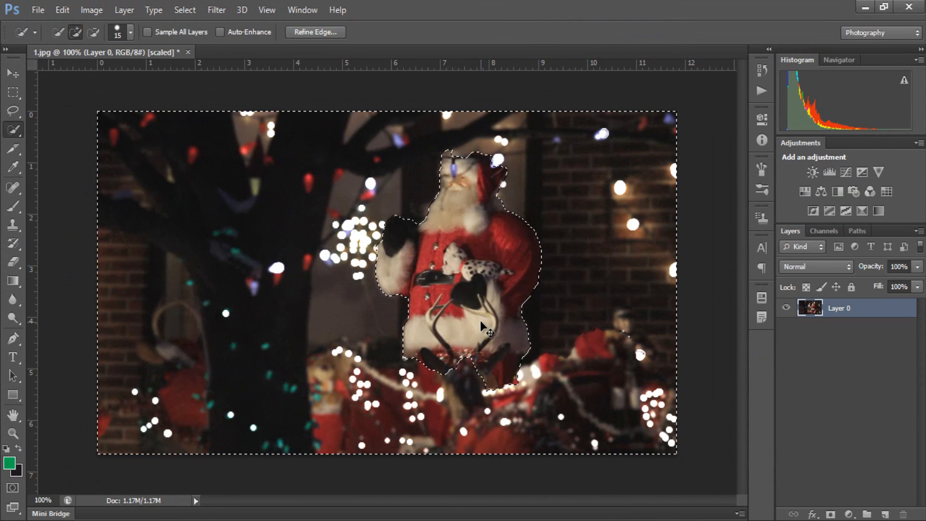
pyautogui.hotkey('ctrl', 'd')
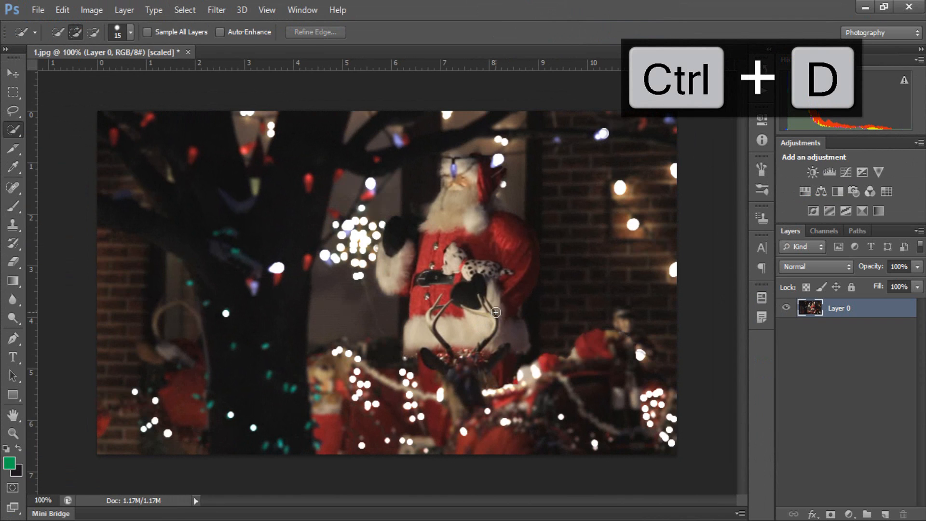